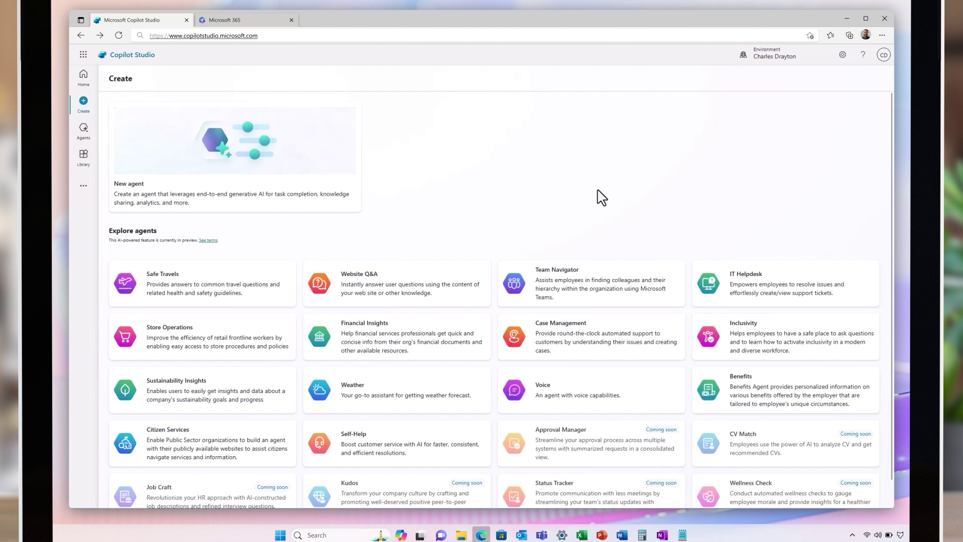
{"action": "scroll", "coordinate": [602, 197], "scroll_direction": "down", "scroll_amount": 1}
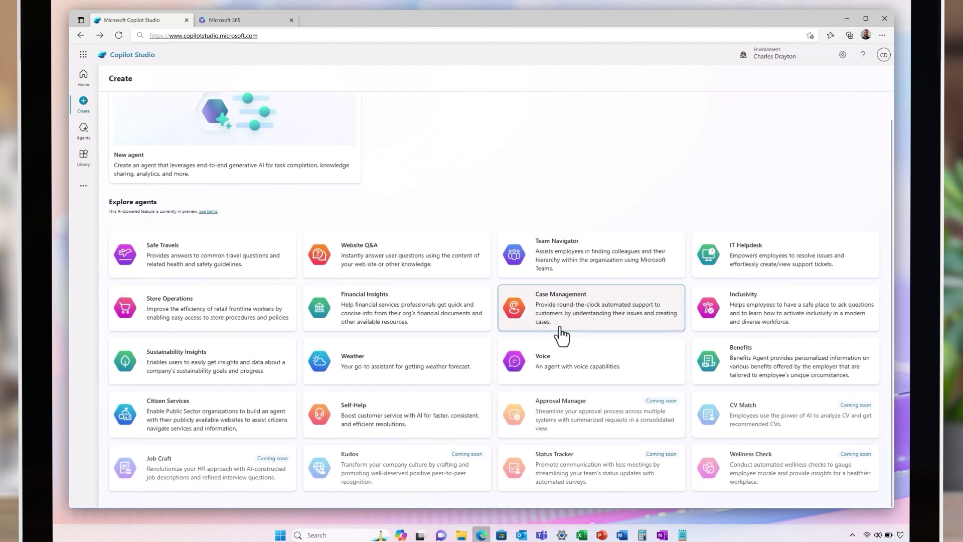
Step: Create an agent named IT Helpdesk using the Voice template
{"action": "left_click", "coordinate": [532, 370]}
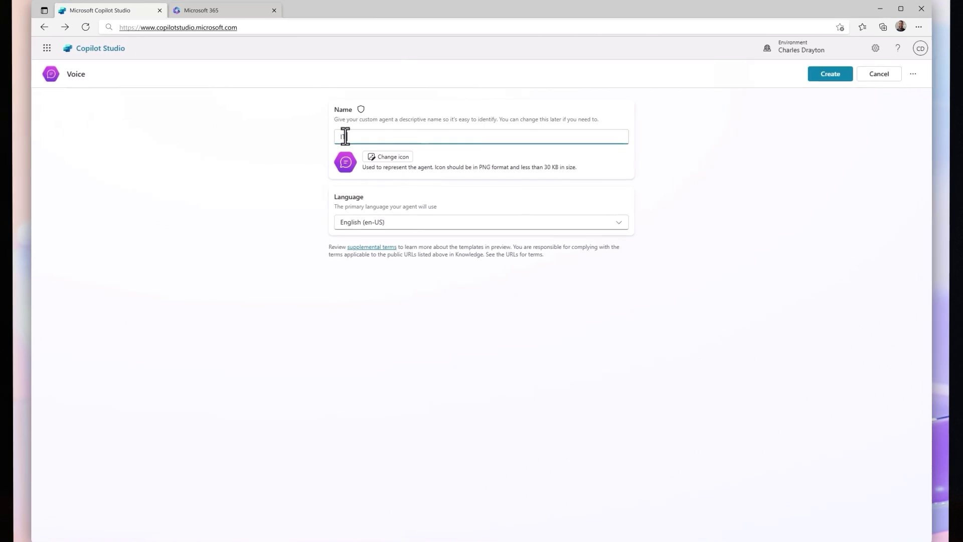
{"action": "type", "text": "IT Helpdesk"}
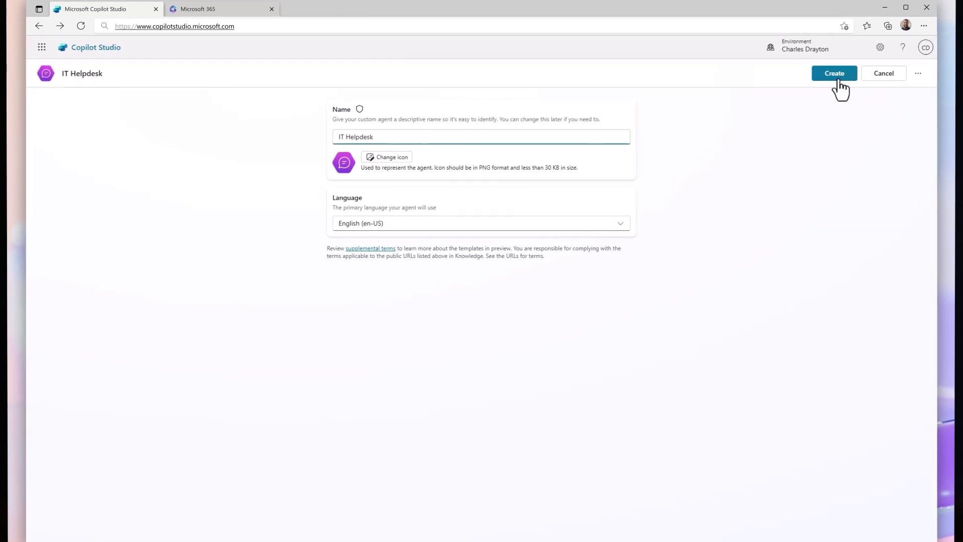
{"action": "left_click", "coordinate": [837, 80]}
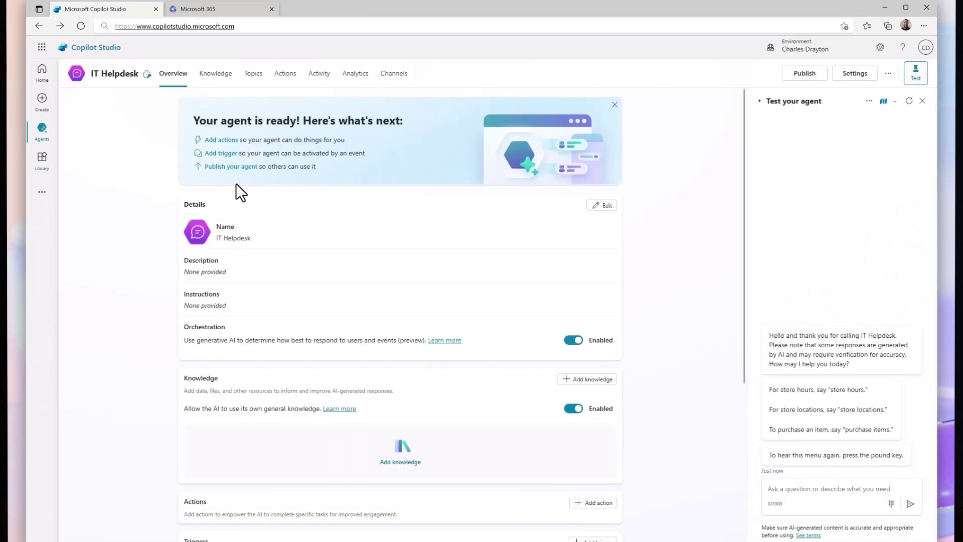
Step: Give IT Helpdesk an onboarding description and paste in its instructions
{"action": "left_click", "coordinate": [605, 210]}
{"action": "type", "text": "Onboard new employees and ensure they have the necessary hardware to be effective in their roles."}
{"action": "left_click", "coordinate": [237, 382]}
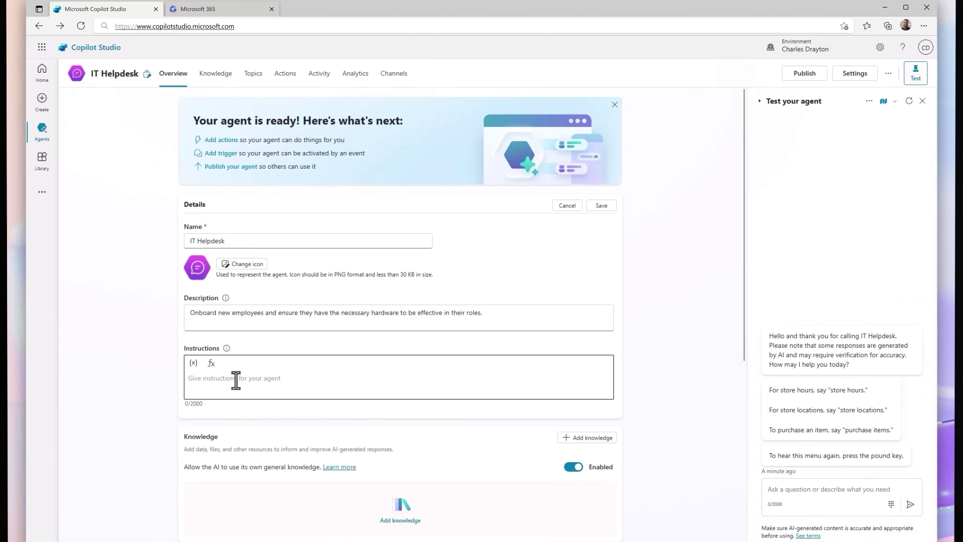
{"action": "type", "text": "Send a welcome message to new employees. Finish the message by asking if the employee is ready to begin their onboarding by selecting a device. Send the device information so that they may confirm their selection. Render list of devices using an adaptive card. Once they choose their device then create a purchase order for the requested hardware. Reach out to say that the purchase order has been created. Share a link to the purchase order and provide the ETA. Schedule an onboarding session to help the user set up their device.}"}
{"action": "scroll", "coordinate": [328, 400], "scroll_direction": "down", "scroll_amount": 1}
{"action": "scroll", "coordinate": [279, 260], "scroll_direction": "down", "scroll_amount": 2}
{"action": "scroll", "coordinate": [529, 354], "scroll_direction": "up", "scroll_amount": 2}
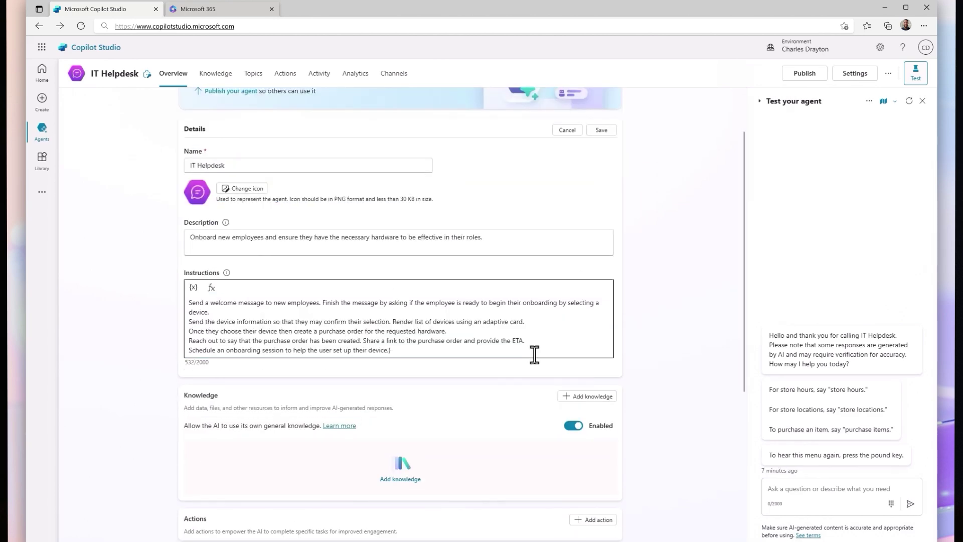
Step: Add the IT helpdesk public website as knowledge, then show the agent's voice settings
{"action": "left_click", "coordinate": [587, 399]}
{"action": "left_click", "coordinate": [283, 198]}
{"action": "type", "text": "https://corp.cineplex.com/IT-helpdesk/mydevice"}
{"action": "left_click", "coordinate": [754, 145]}
{"action": "left_click", "coordinate": [643, 215]}
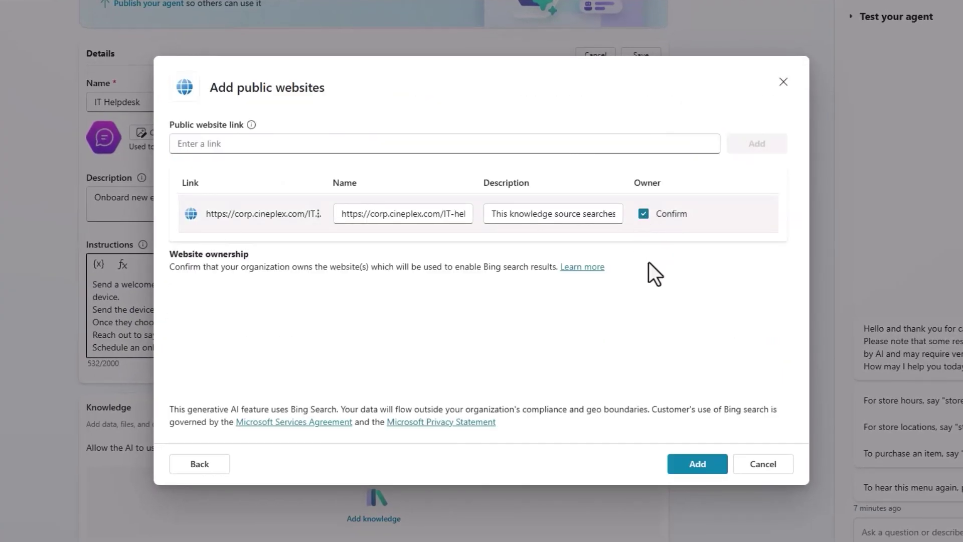
{"action": "left_click", "coordinate": [697, 464]}
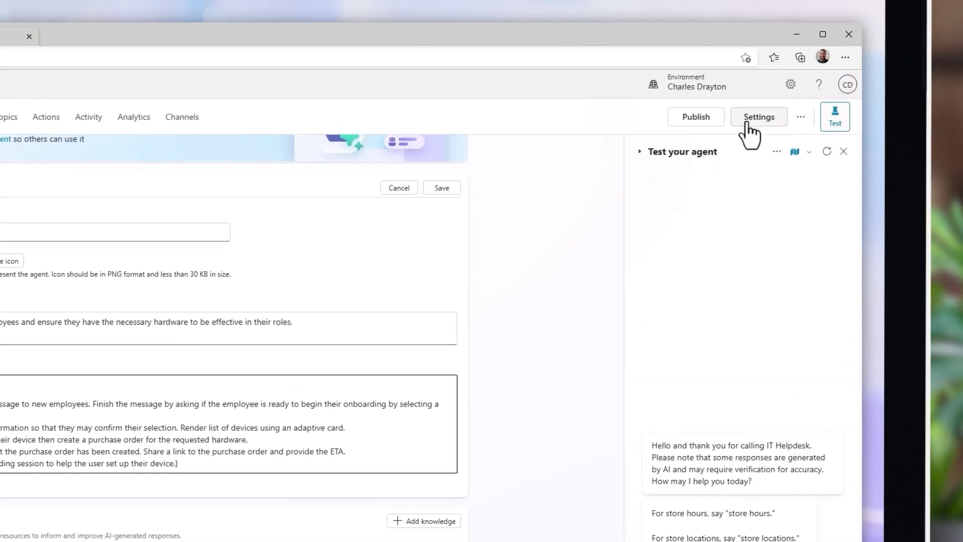
{"action": "left_click", "coordinate": [758, 118]}
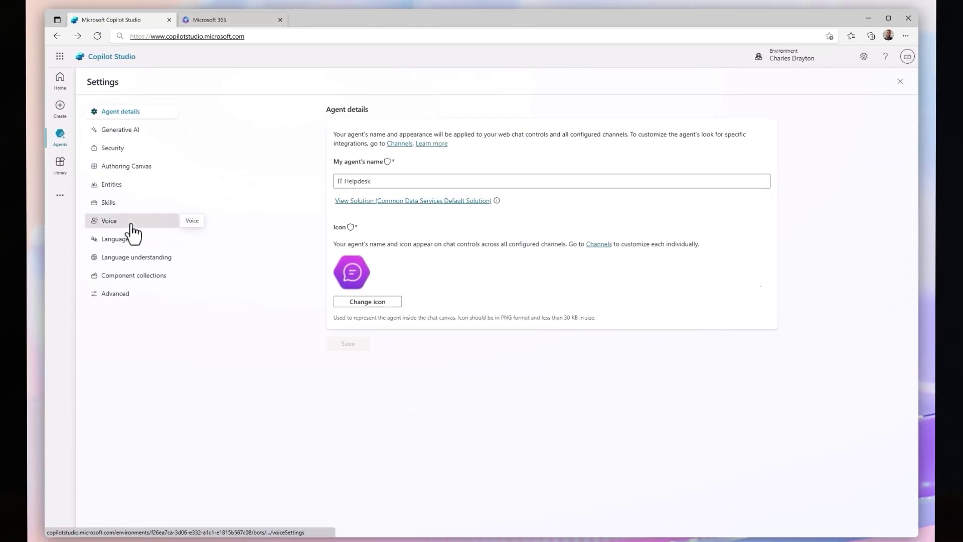
{"action": "left_click", "coordinate": [124, 222]}
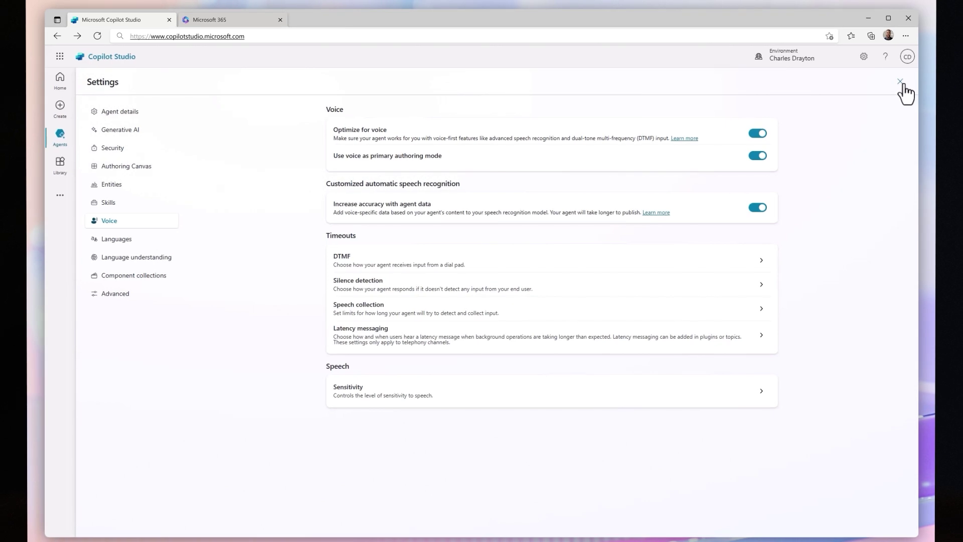
Step: Confirm the voice optimization, authoring and recognition toggles are on, then close Settings
{"action": "left_click", "coordinate": [901, 82]}
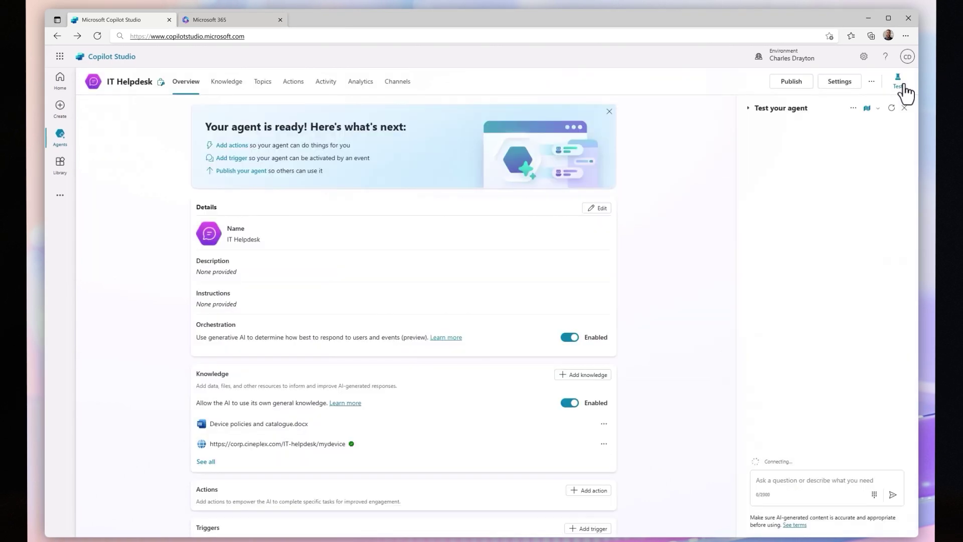
Step: In the test chat, ask 'what devices are available?', then order a laptop shipped to IL
{"action": "left_click", "coordinate": [899, 85]}
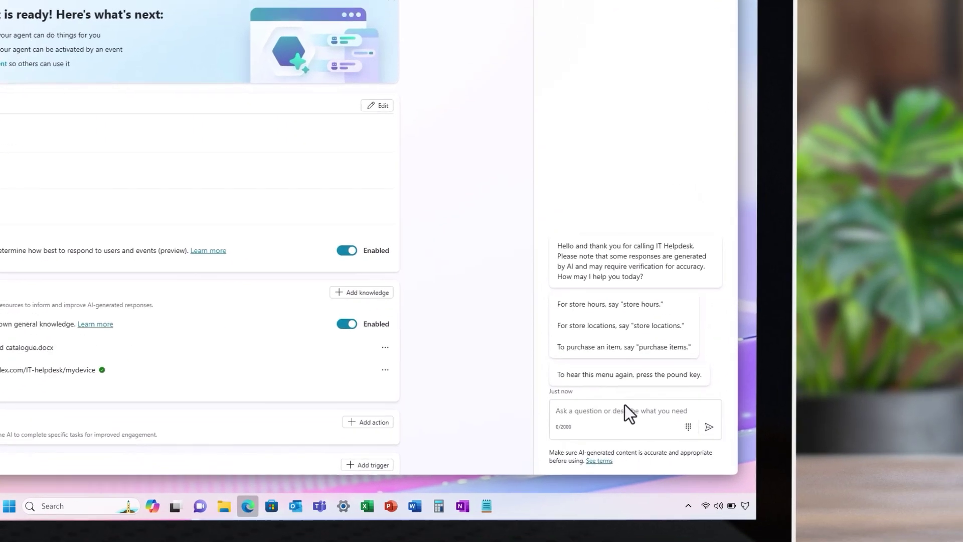
{"action": "left_click", "coordinate": [780, 473]}
{"action": "type", "text": "what devices are availabl"}
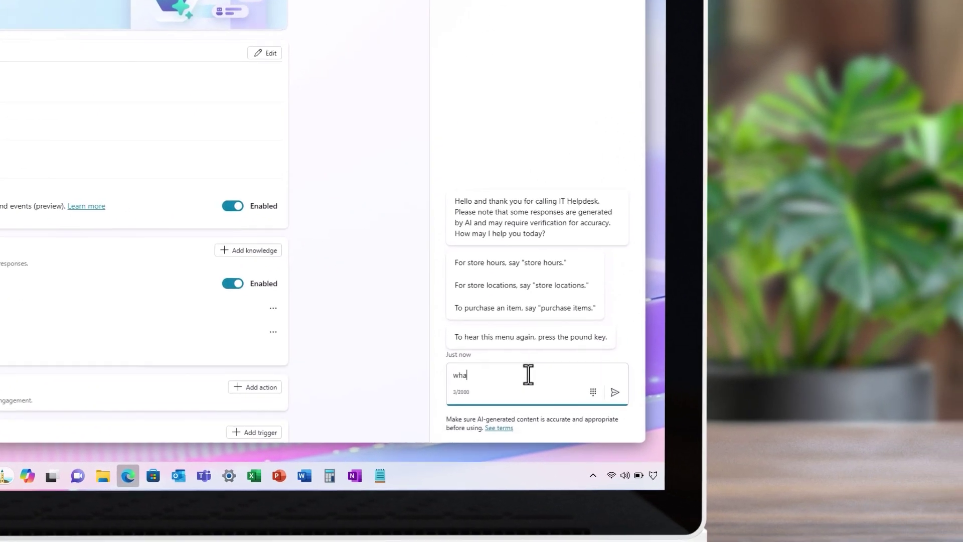
{"action": "type", "text": "e to new employees?"}
{"action": "key", "text": "Return"}
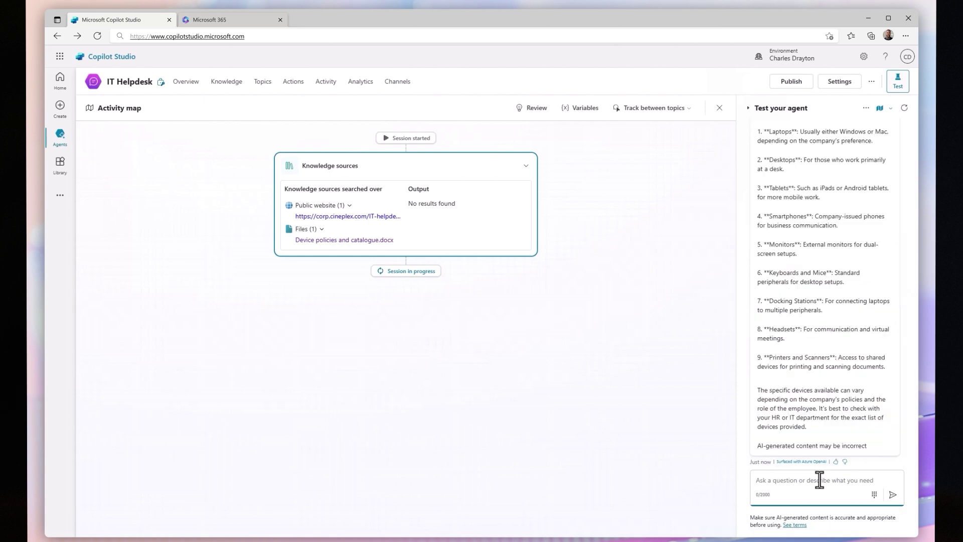
{"action": "type", "text": "place an order for a laptop"}
{"action": "key", "text": "Return"}
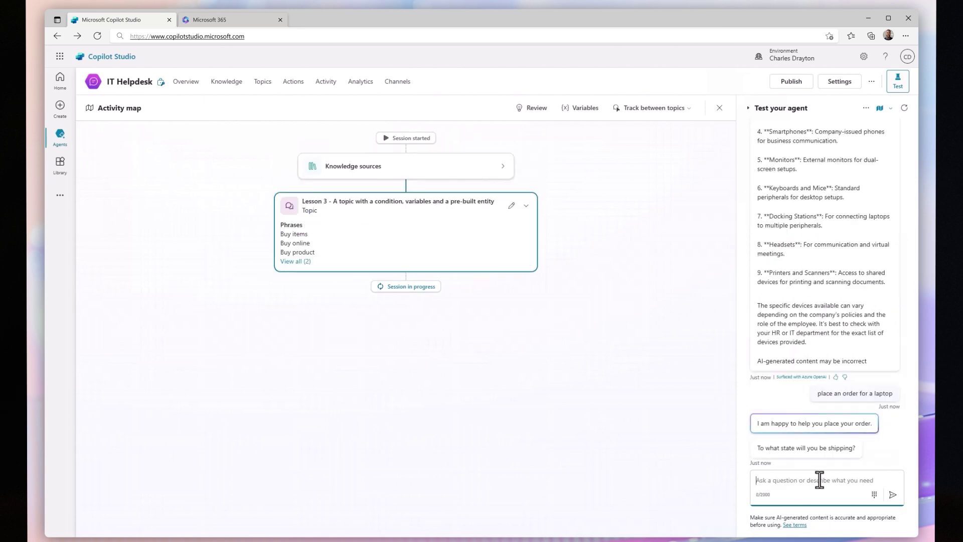
{"action": "type", "text": "IL"}
{"action": "key", "text": "Return"}
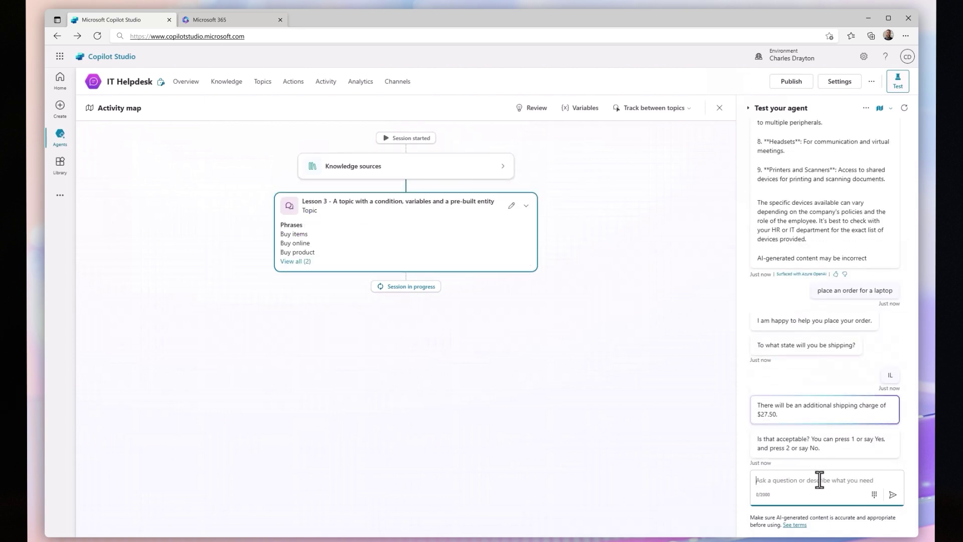
{"action": "left_click", "coordinate": [874, 494]}
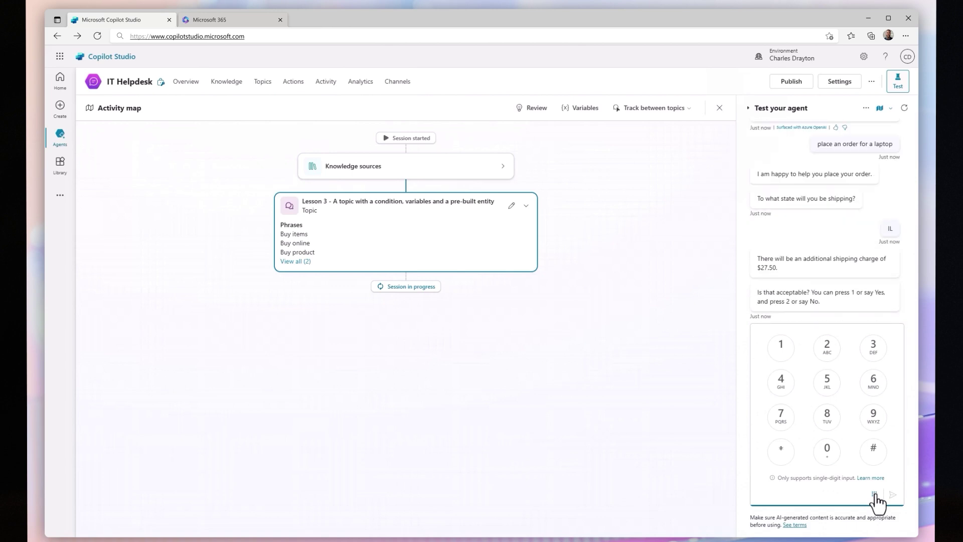
Step: Accept the $27.50 shipping charge with 1, send 'computer portatile', then bring up Add trigger
{"action": "left_click", "coordinate": [781, 346]}
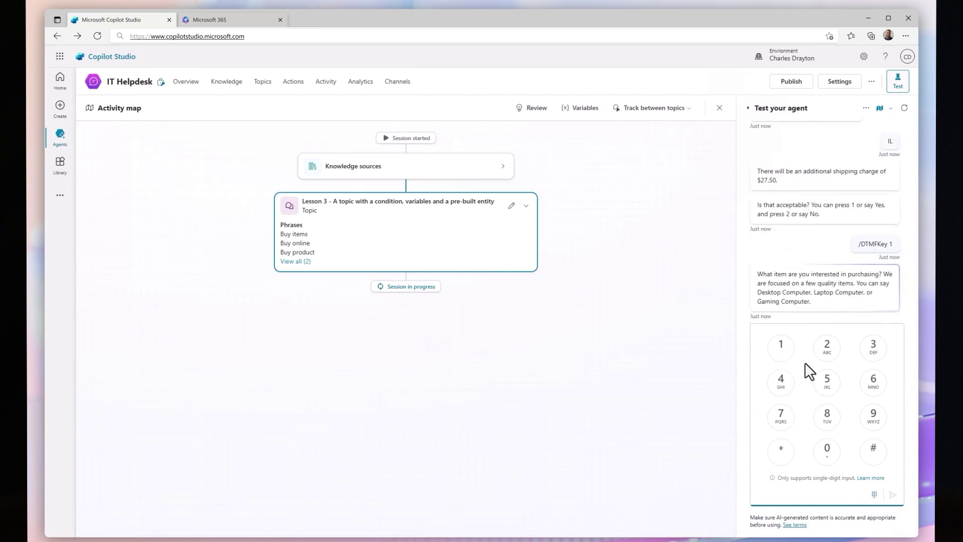
{"action": "left_click", "coordinate": [873, 494]}
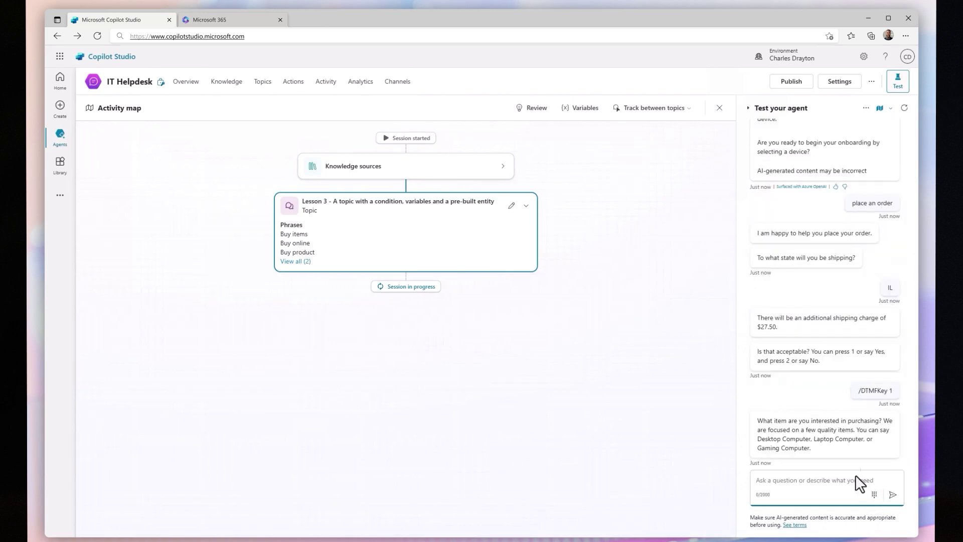
{"action": "type", "text": "com"}
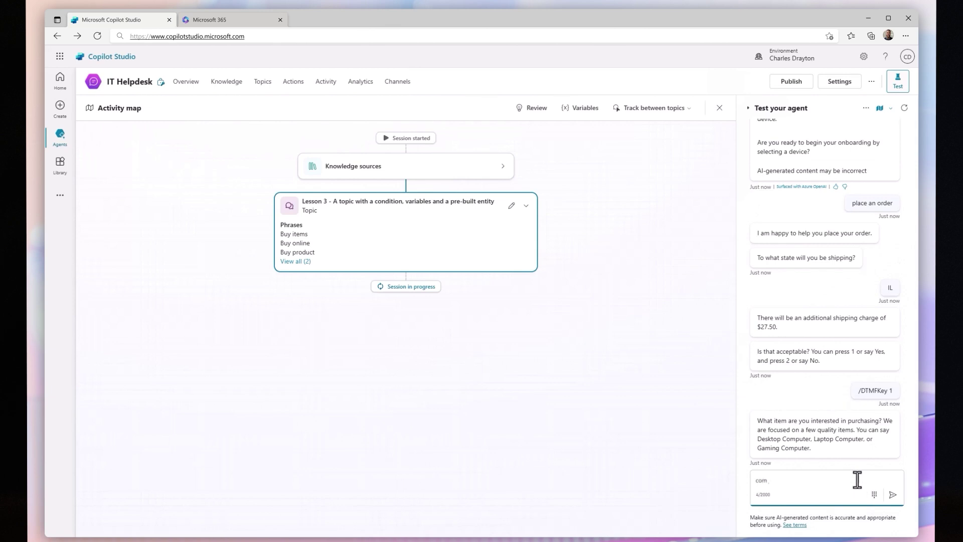
{"action": "type", "text": "tile"}
{"action": "key", "text": "Return"}
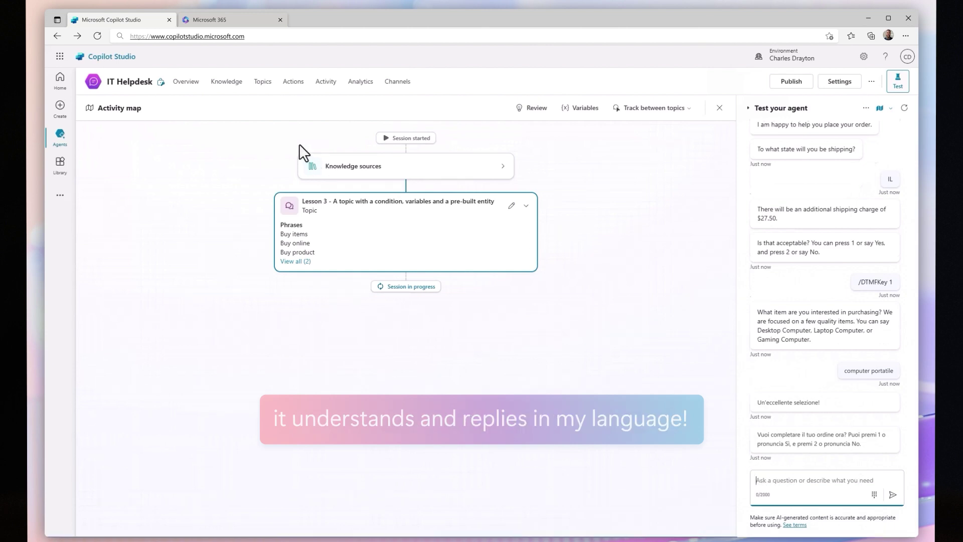
{"action": "left_click", "coordinate": [187, 83]}
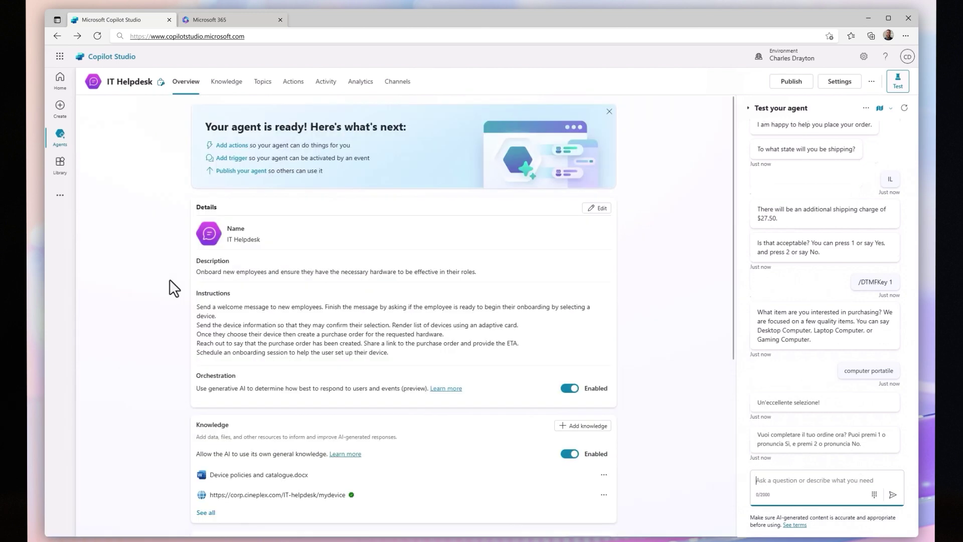
{"action": "scroll", "coordinate": [173, 288], "scroll_direction": "down", "scroll_amount": 1}
{"action": "scroll", "coordinate": [173, 288], "scroll_direction": "down", "scroll_amount": 2}
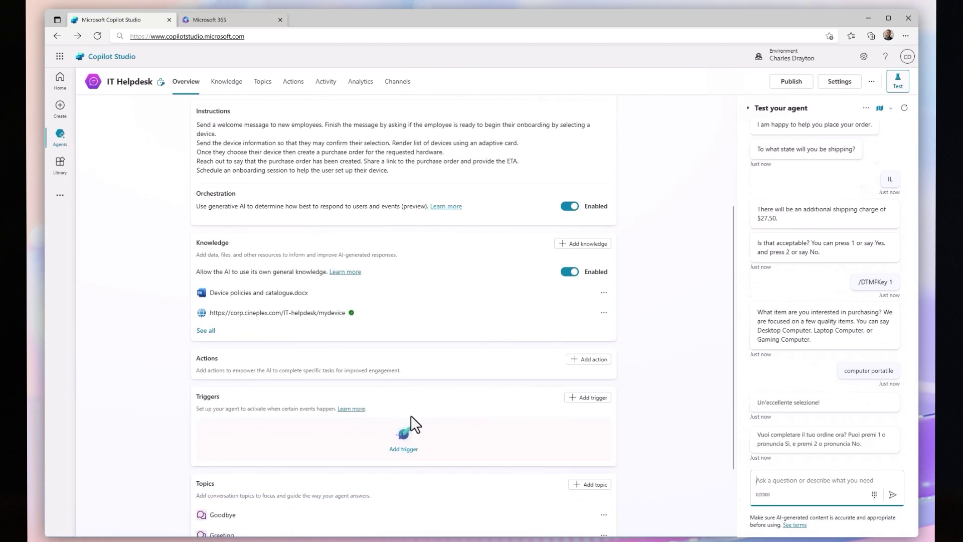
{"action": "left_click", "coordinate": [409, 447]}
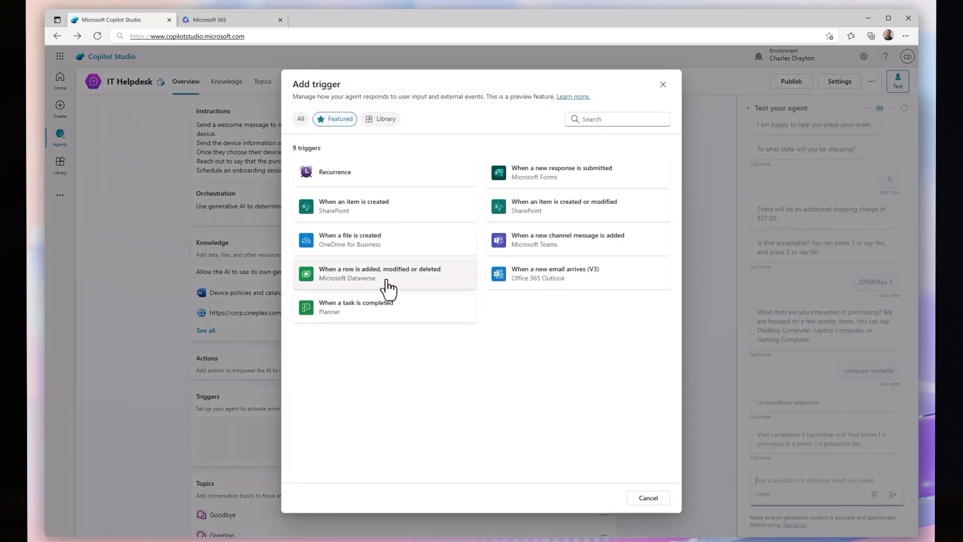
Step: Choose the Dataverse row trigger and name it 'When a new employee is added'
{"action": "left_click", "coordinate": [387, 282]}
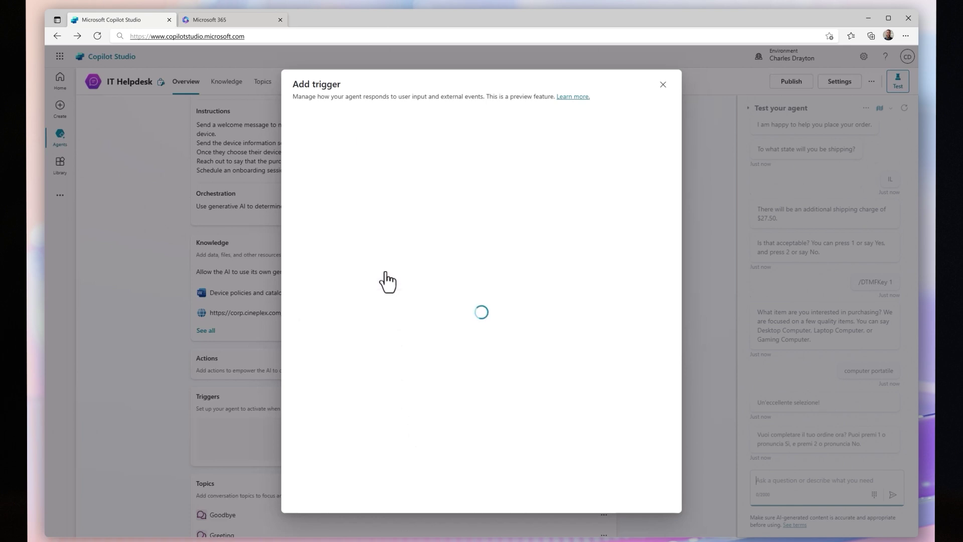
{"action": "left_click", "coordinate": [605, 496]}
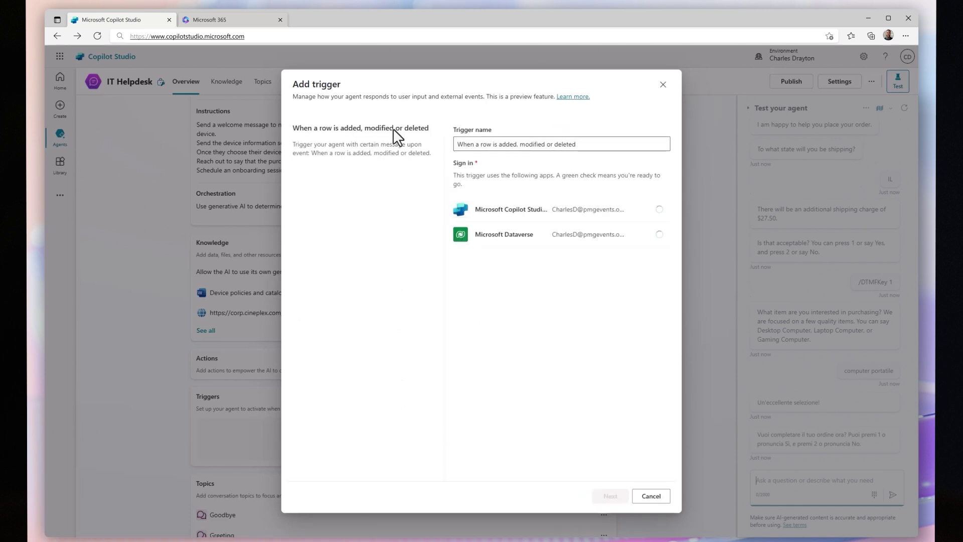
{"action": "left_click", "coordinate": [469, 144]}
{"action": "key", "text": "ctrl+a"}
{"action": "type", "text": "When a new e"}
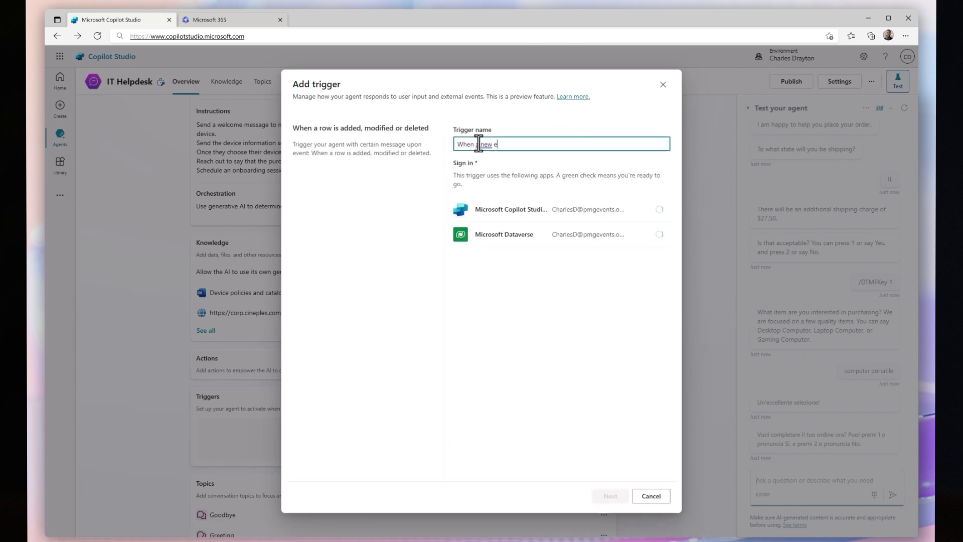
{"action": "type", "text": "mployee is added"}
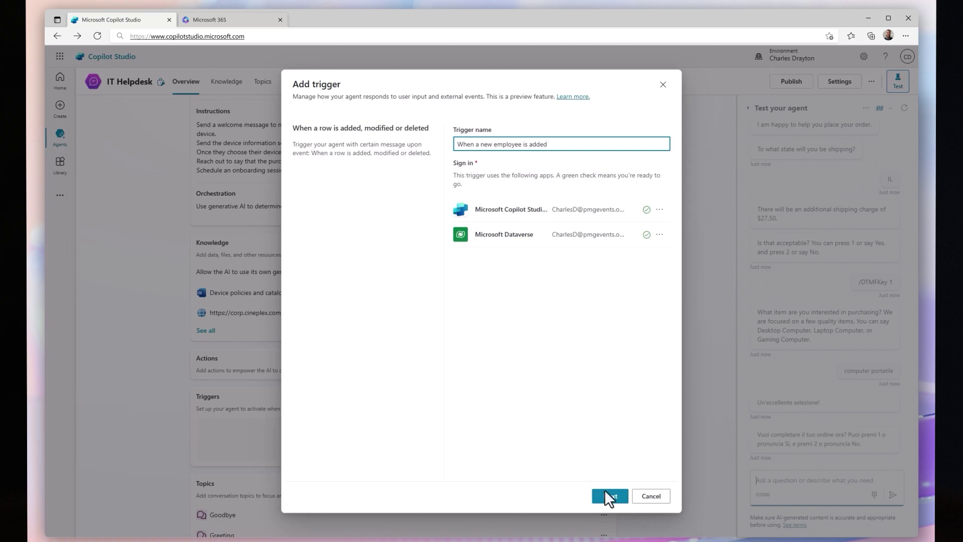
{"action": "left_click", "coordinate": [606, 496]}
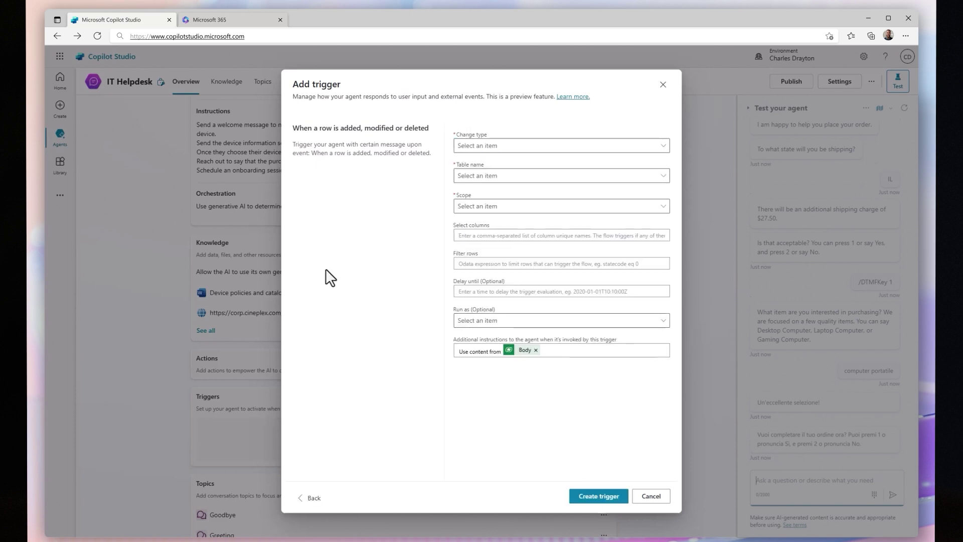
Step: Set change type Added, table Contacts, scope Organization, and create the trigger
{"action": "left_click", "coordinate": [577, 145]}
{"action": "left_click", "coordinate": [527, 201]}
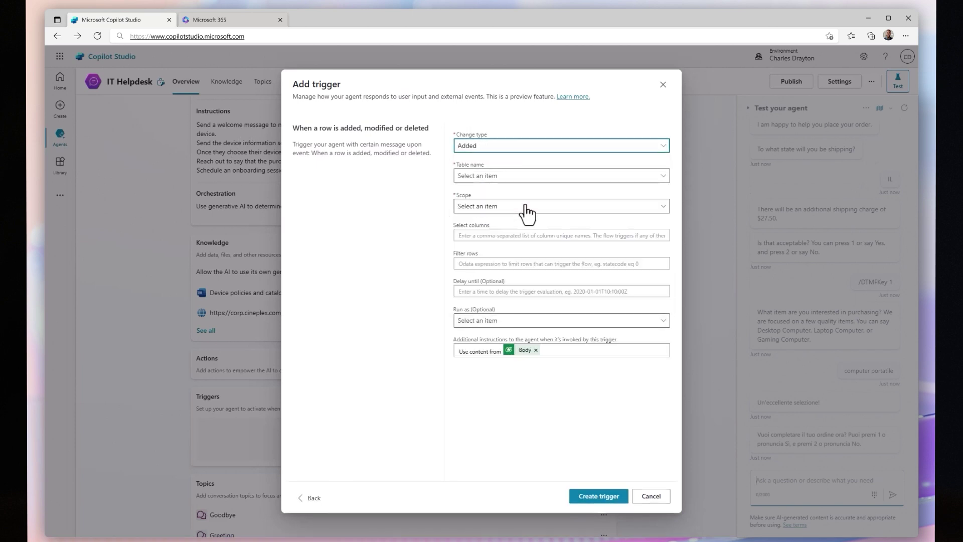
{"action": "left_click", "coordinate": [542, 177]}
{"action": "type", "text": "contacts"}
{"action": "left_click", "coordinate": [502, 241]}
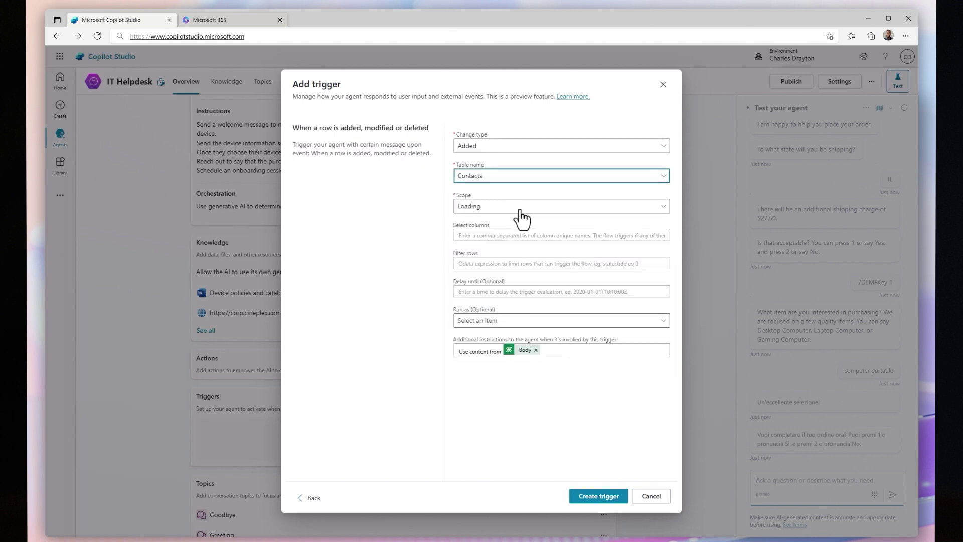
{"action": "left_click", "coordinate": [521, 208]}
{"action": "left_click", "coordinate": [505, 283]}
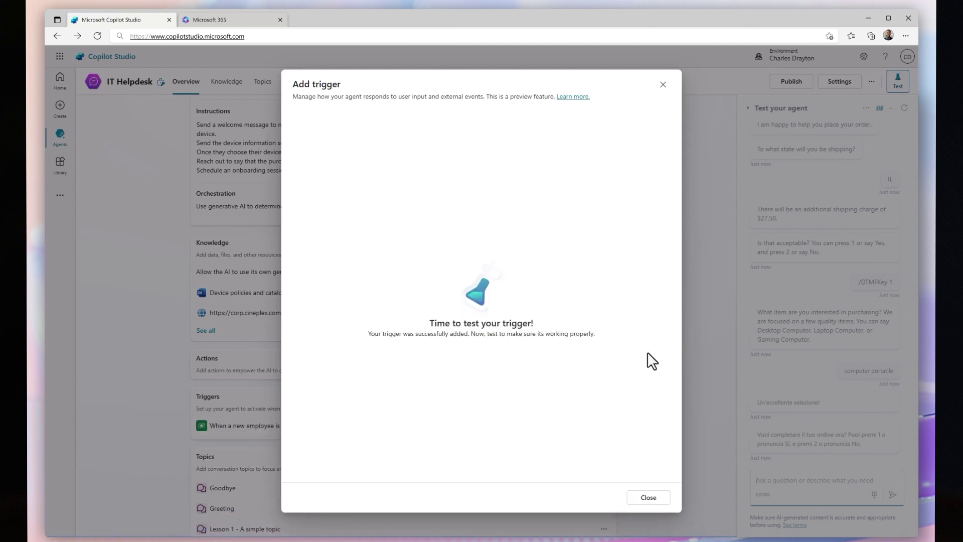
{"action": "left_click", "coordinate": [647, 496]}
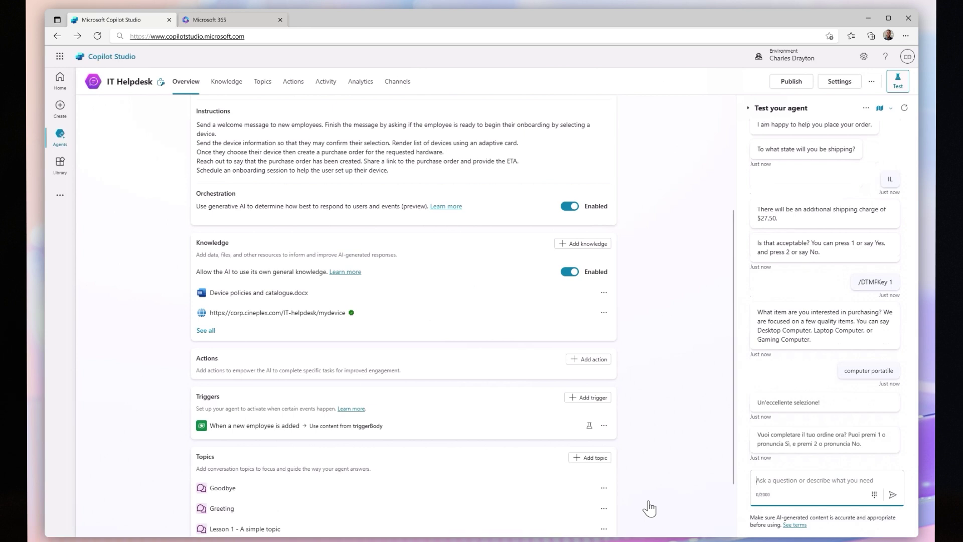
Step: Test the trigger, reply 'Yes please', pick the Lenovo ThinkStation S20, then view Activity
{"action": "left_click", "coordinate": [588, 428]}
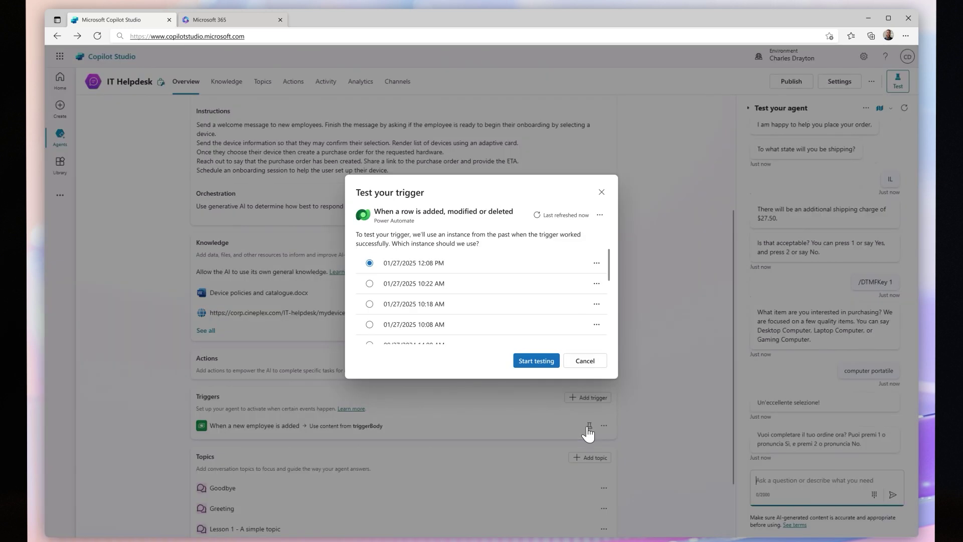
{"action": "left_click", "coordinate": [534, 361]}
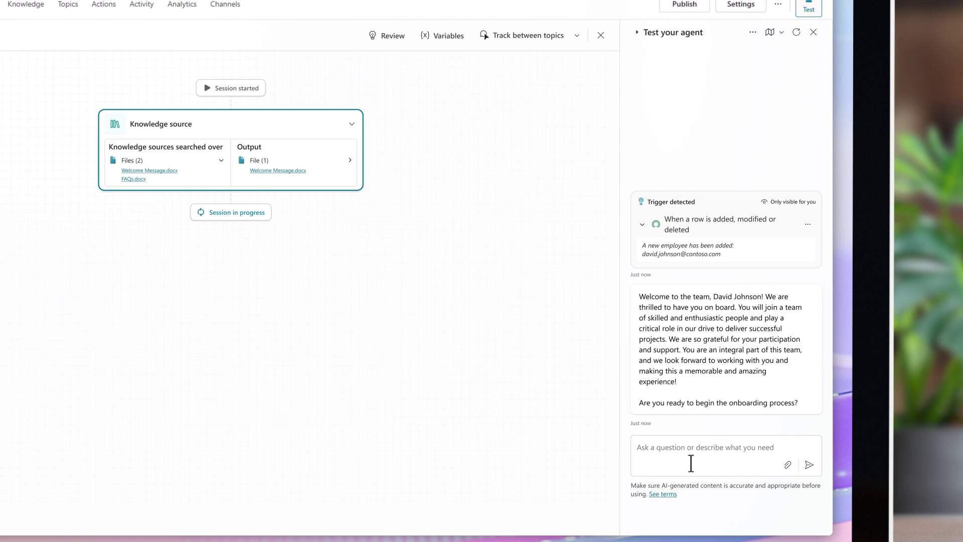
{"action": "left_click", "coordinate": [691, 462]}
{"action": "type", "text": "Yes please"}
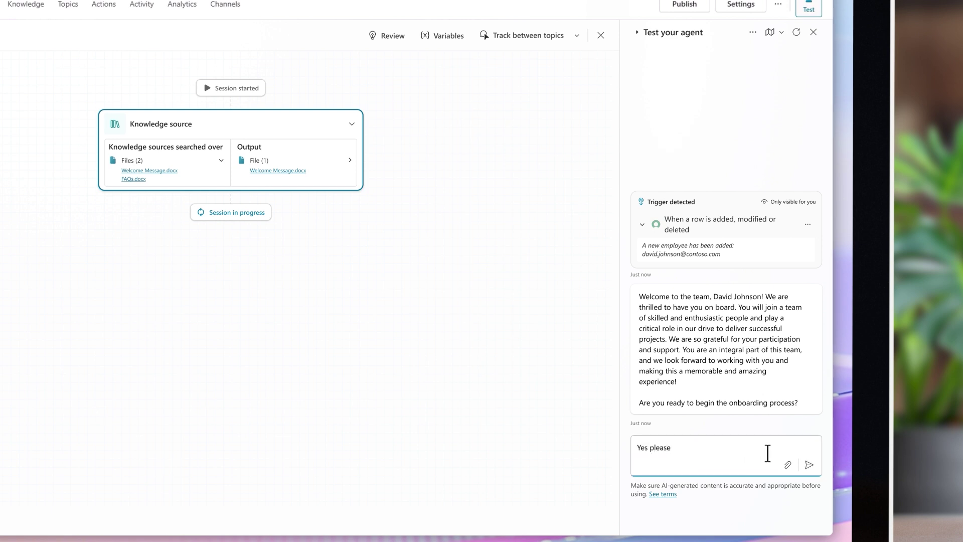
{"action": "left_click", "coordinate": [809, 464]}
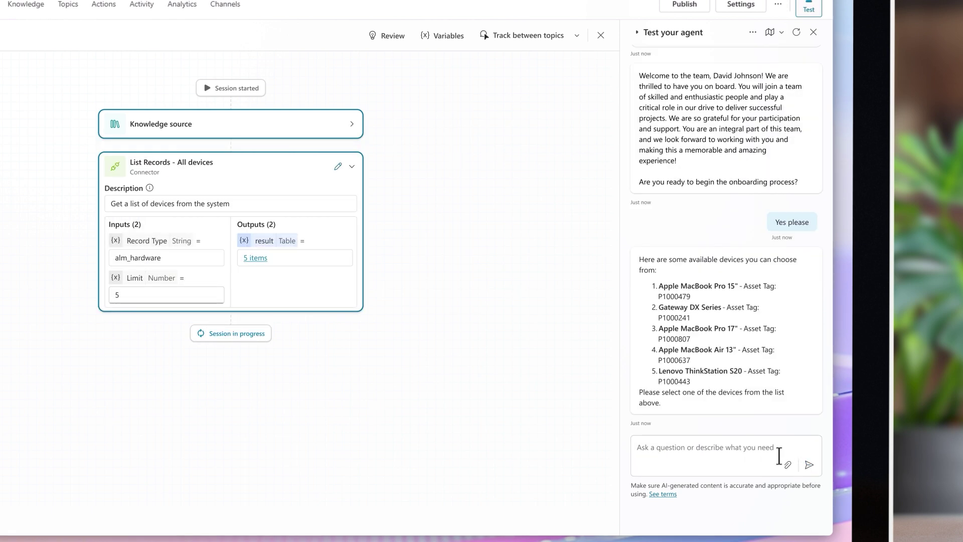
{"action": "type", "text": "I will take the thinkstation"}
{"action": "left_click", "coordinate": [809, 465]}
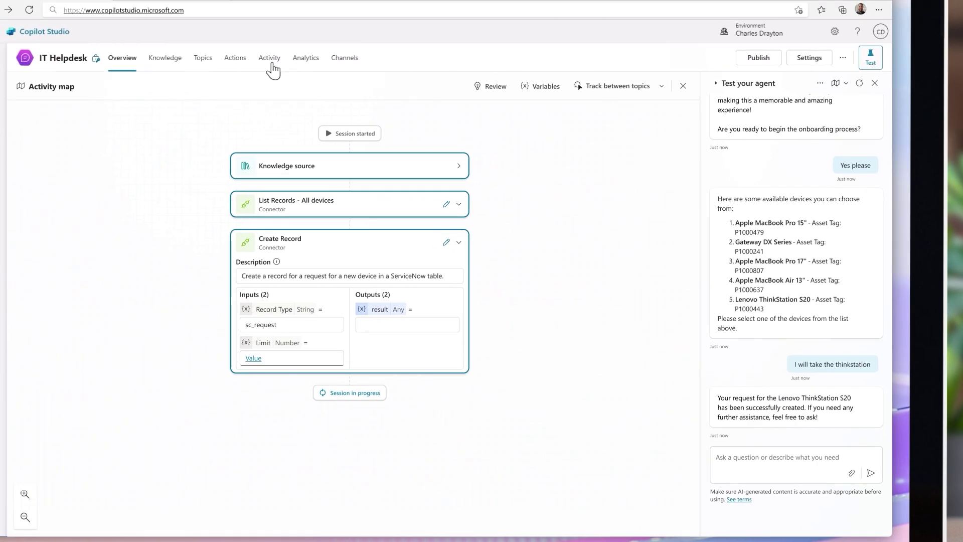
{"action": "left_click", "coordinate": [271, 65]}
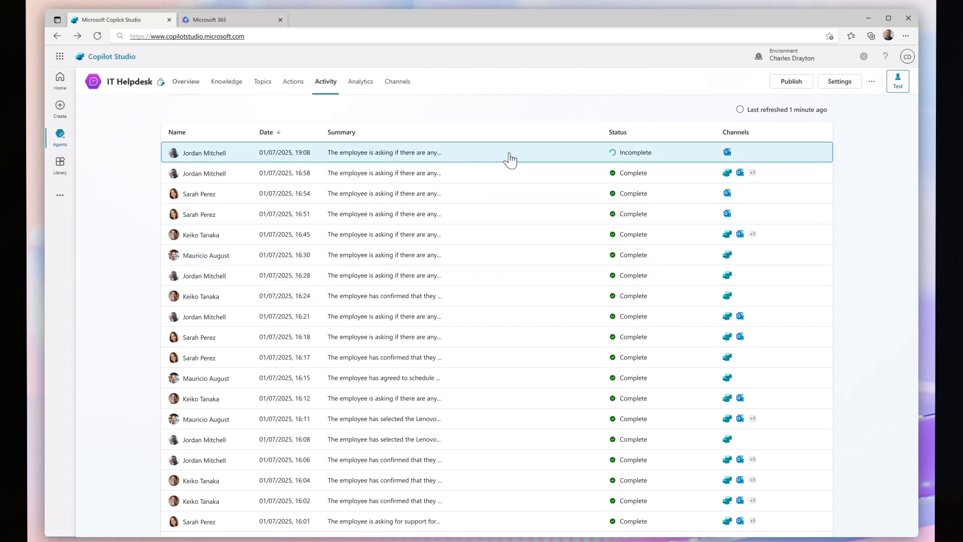
Step: Publish IT Helpdesk's latest content and switch to Microsoft 365
{"action": "left_click", "coordinate": [804, 87]}
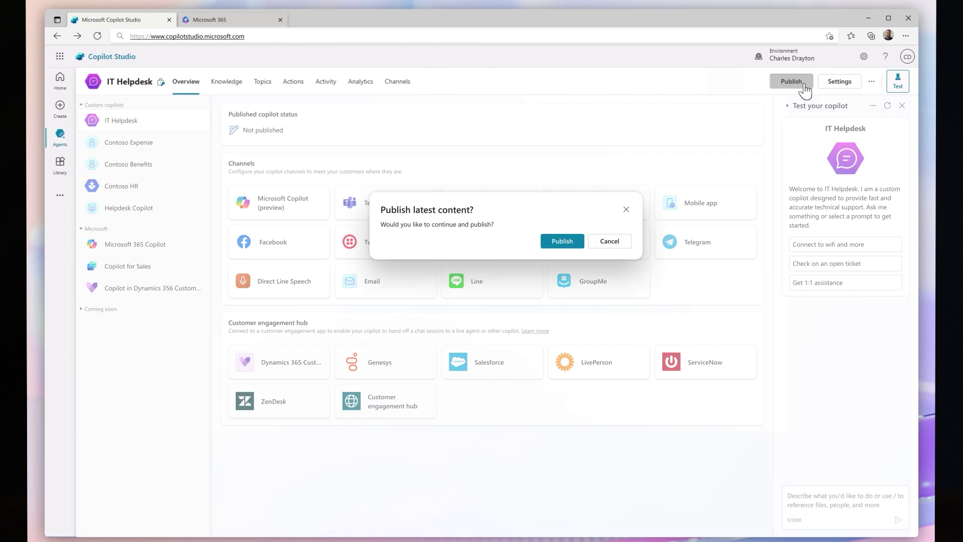
{"action": "left_click", "coordinate": [570, 242]}
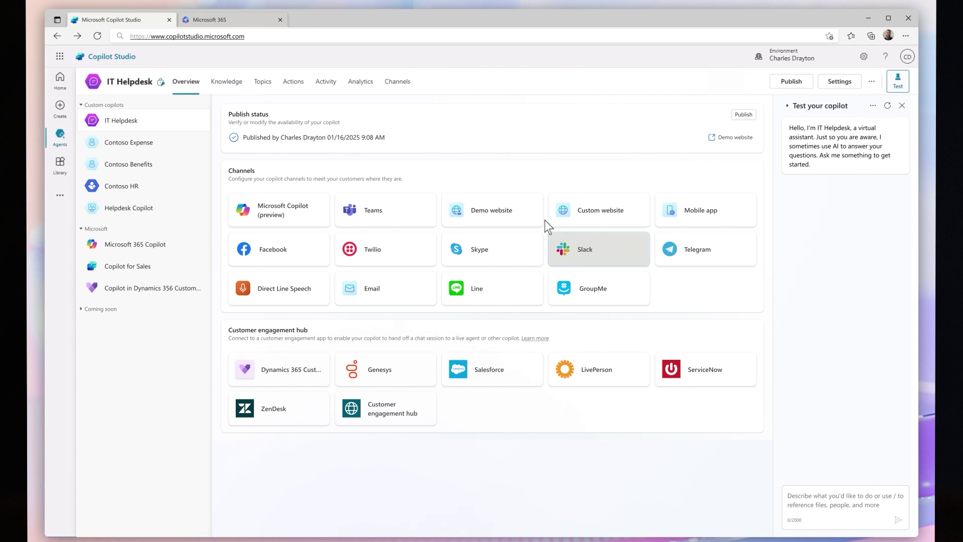
{"action": "left_click", "coordinate": [248, 21]}
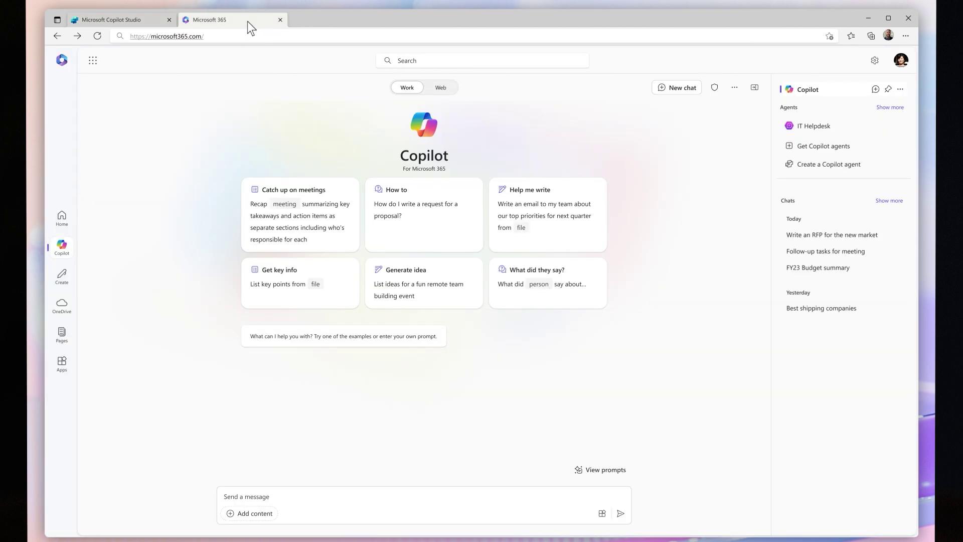
Step: Ask IT Helpdesk in Copilot for documentation and a fix for charger error E-1023
{"action": "left_click", "coordinate": [813, 127]}
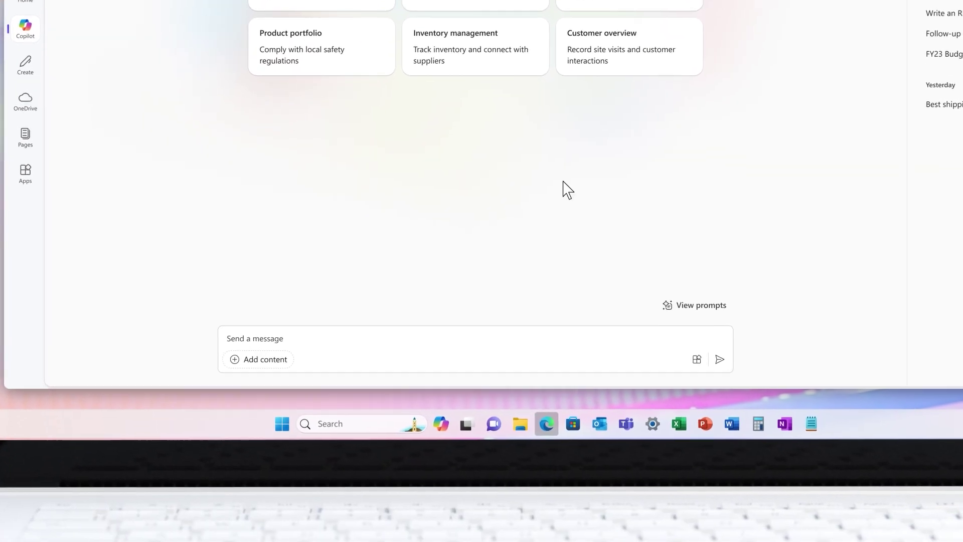
{"action": "left_click", "coordinate": [368, 318]}
{"action": "type", "text": "received an error code E-102"}
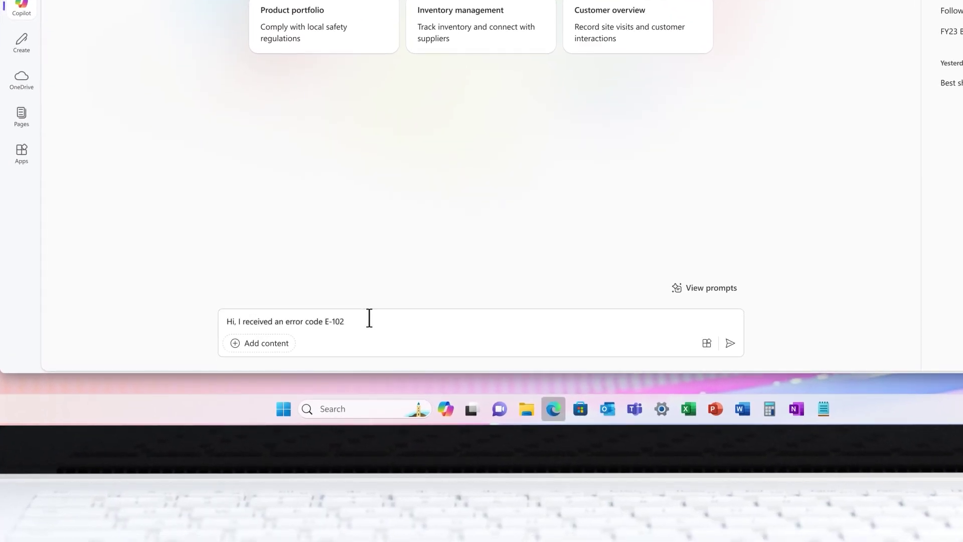
{"action": "type", "text": "ep-by-step guide to solve the issue?"}
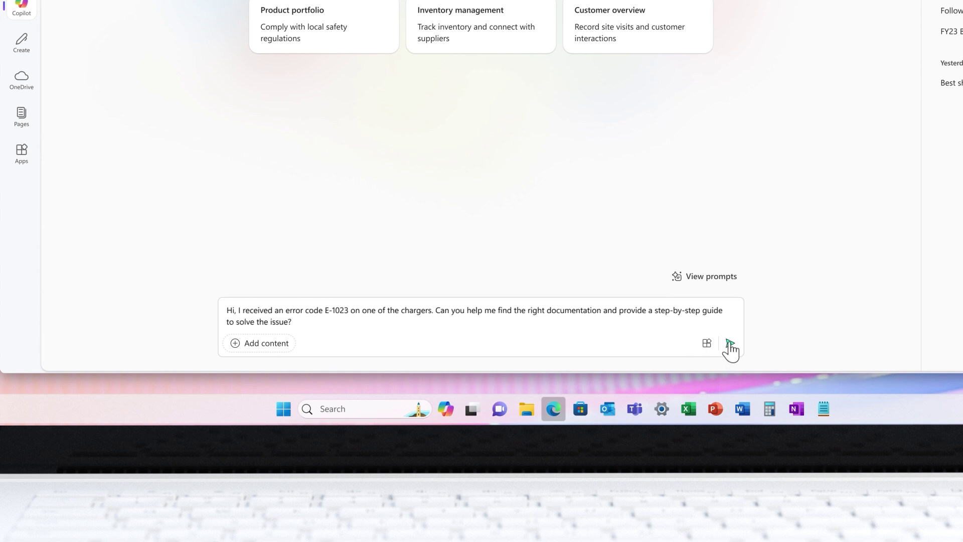
{"action": "left_click", "coordinate": [729, 344]}
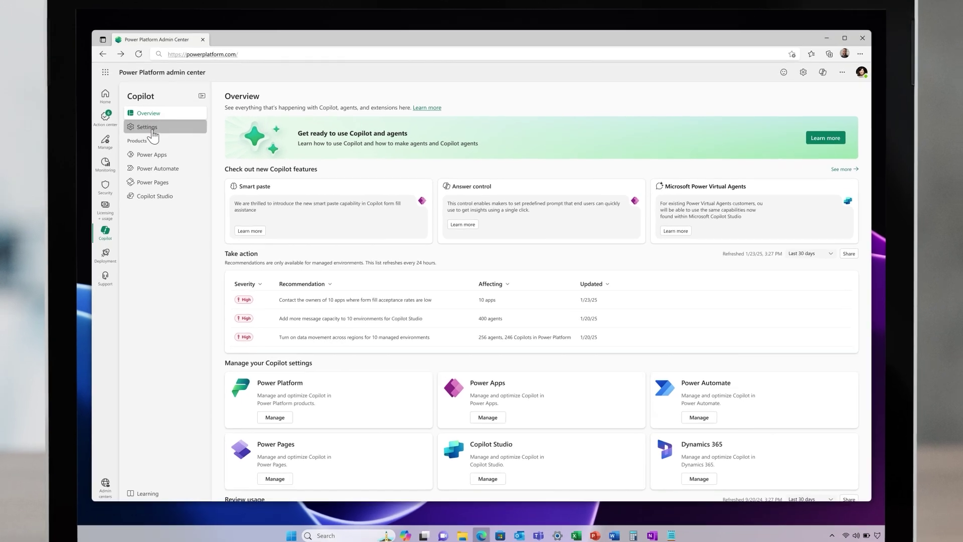
Step: Turn on all Copilots with preview features for HR Agents, save, and view Power Apps
{"action": "left_click", "coordinate": [185, 139]}
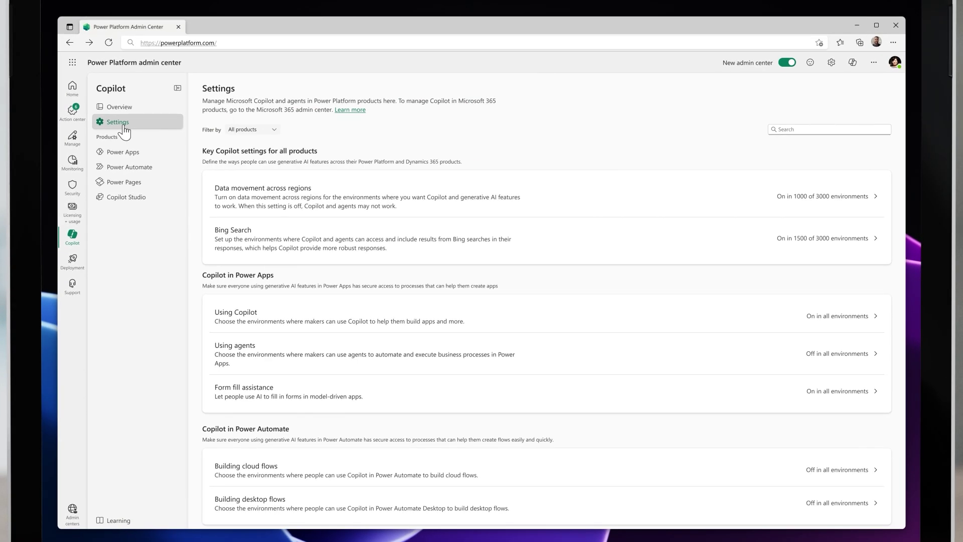
{"action": "left_click", "coordinate": [233, 350]}
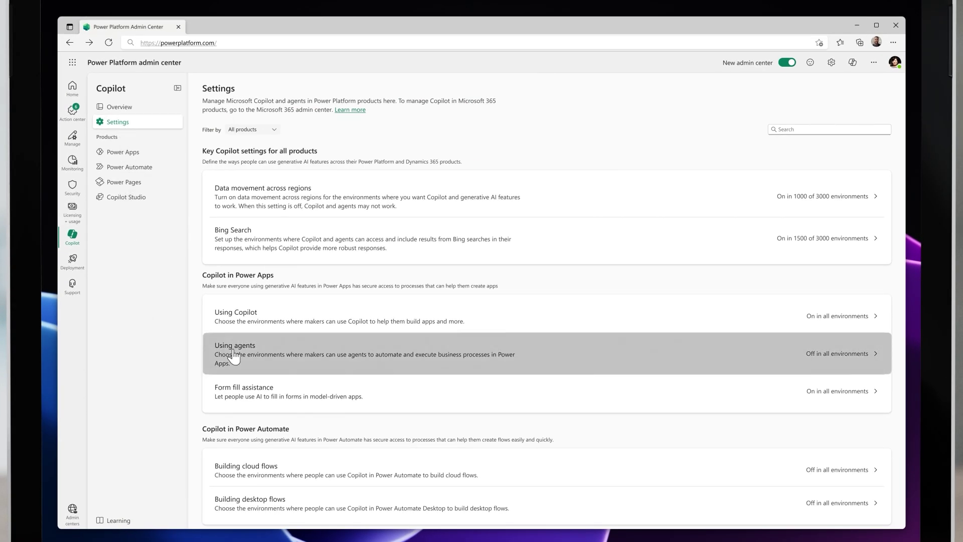
{"action": "left_click", "coordinate": [595, 111]}
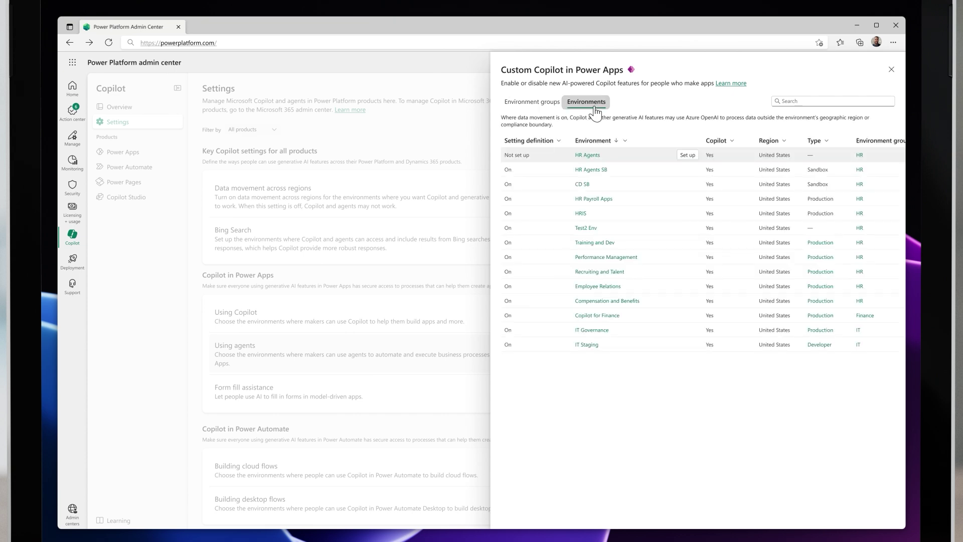
{"action": "left_click", "coordinate": [687, 155]}
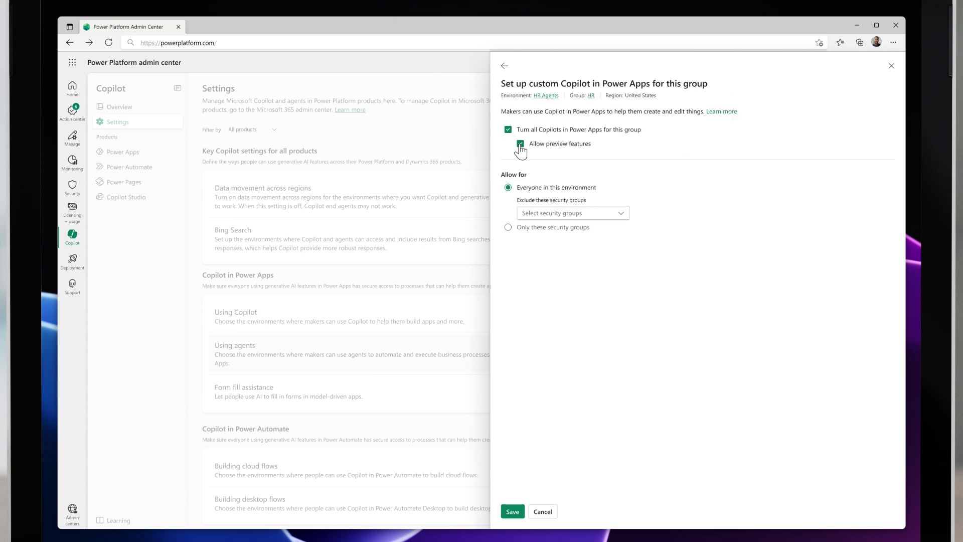
{"action": "left_click", "coordinate": [512, 513]}
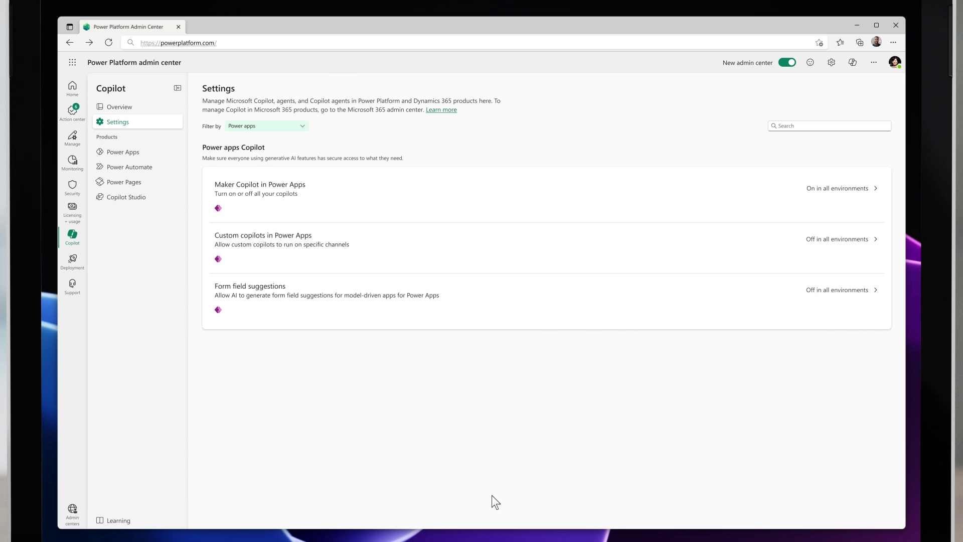
{"action": "left_click", "coordinate": [135, 157]}
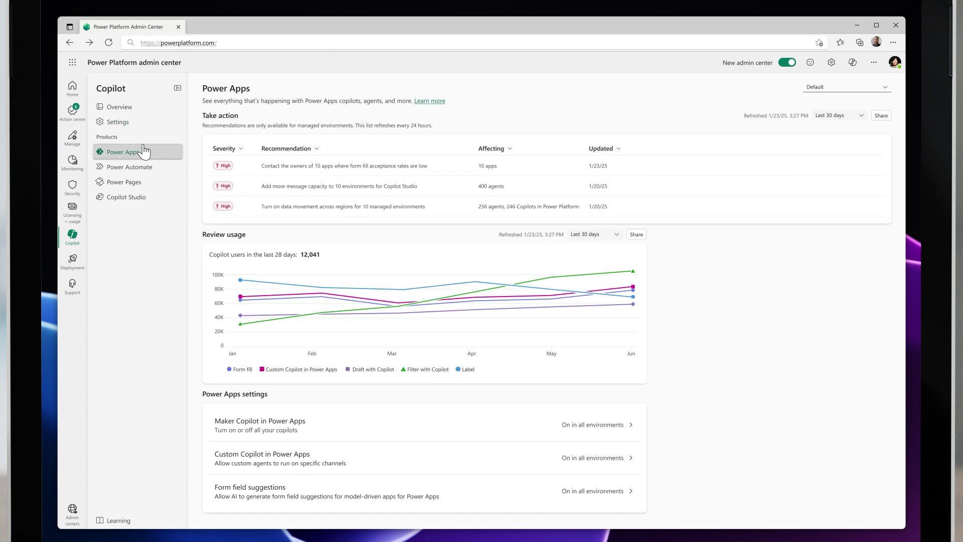